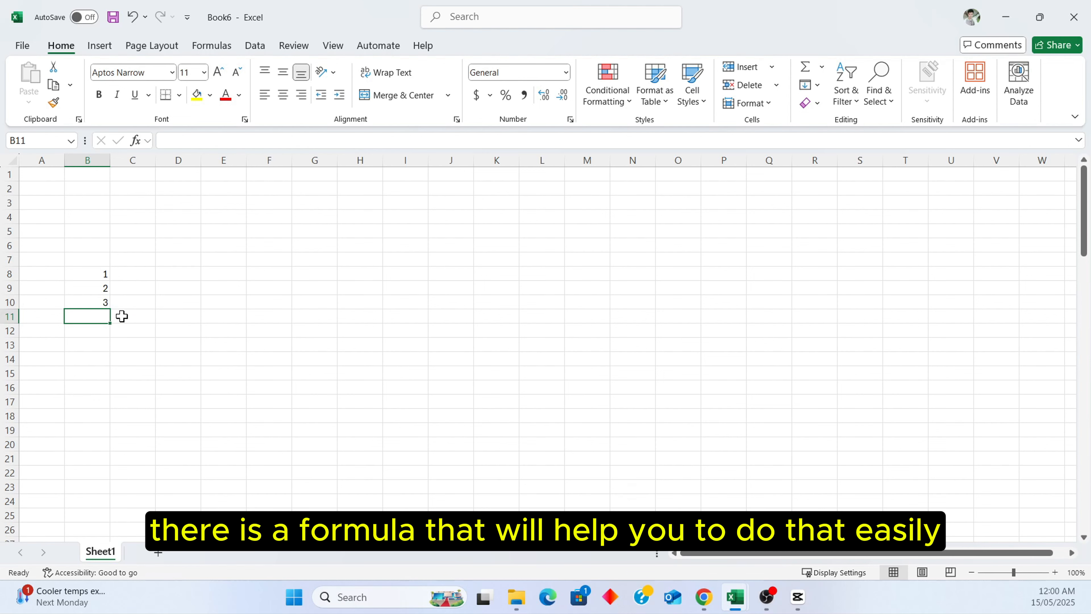
Enter =SEQUENCE(100) in cell C8 to generate the numbers 1 to 100 down column C.
click(136, 276)
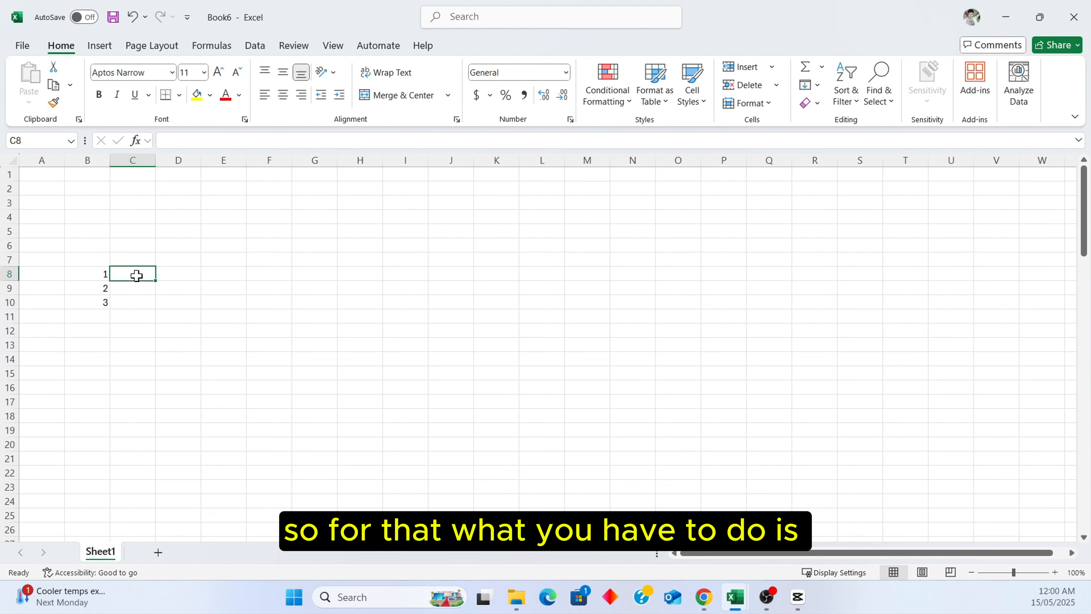
text(=)
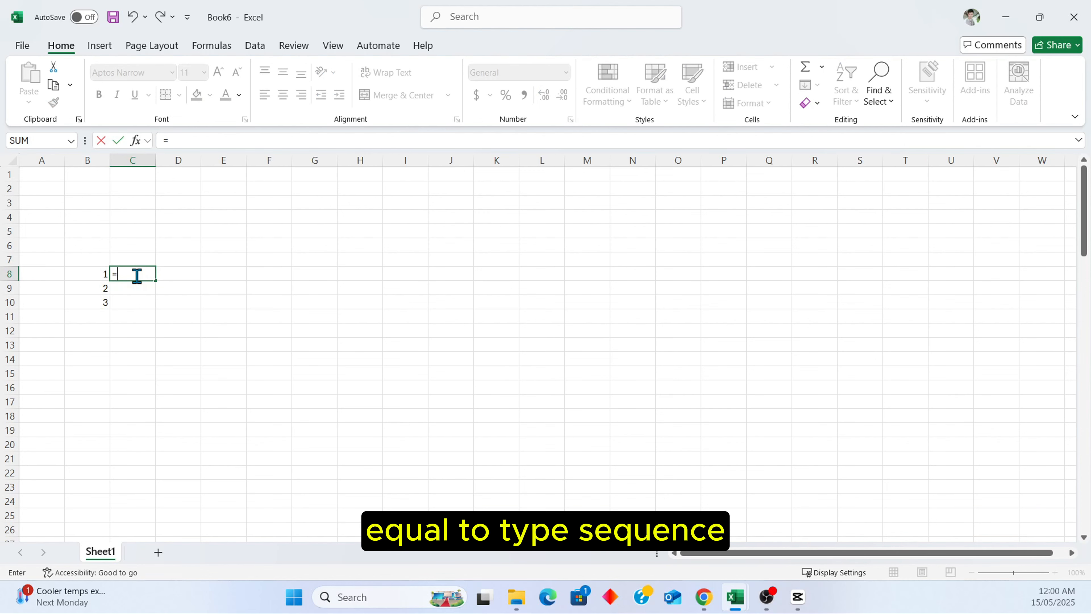
text(seq)
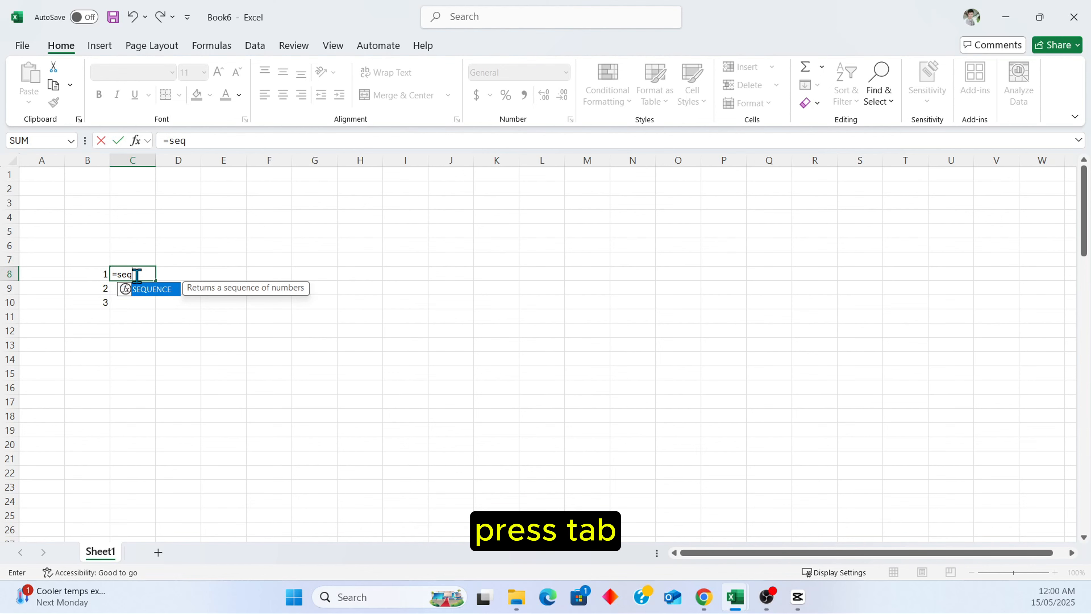
key(Tab)
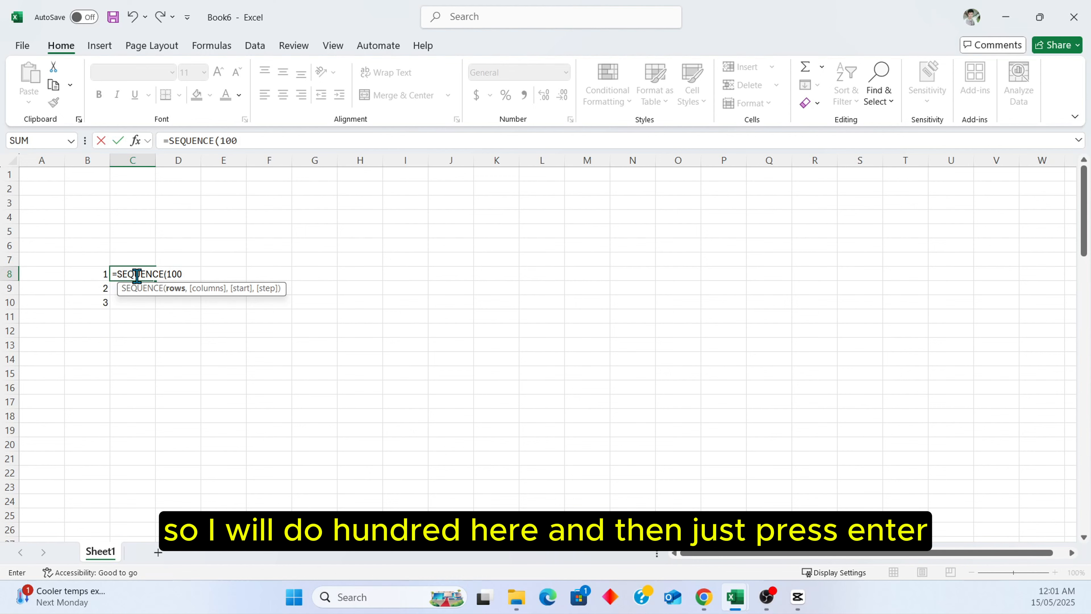
key(Return)
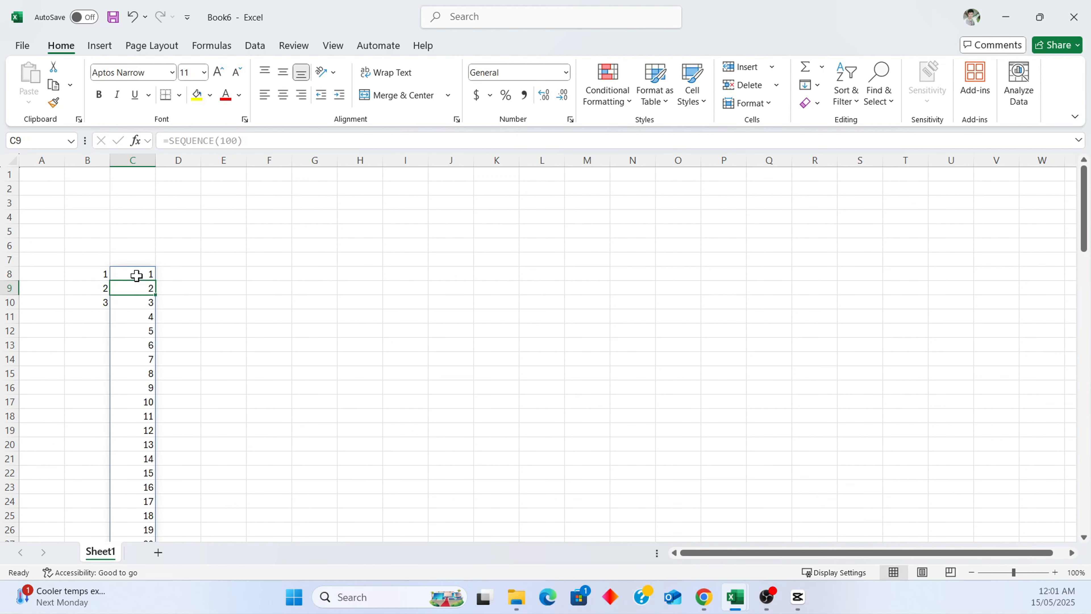
scroll(160, 287, down, 19)
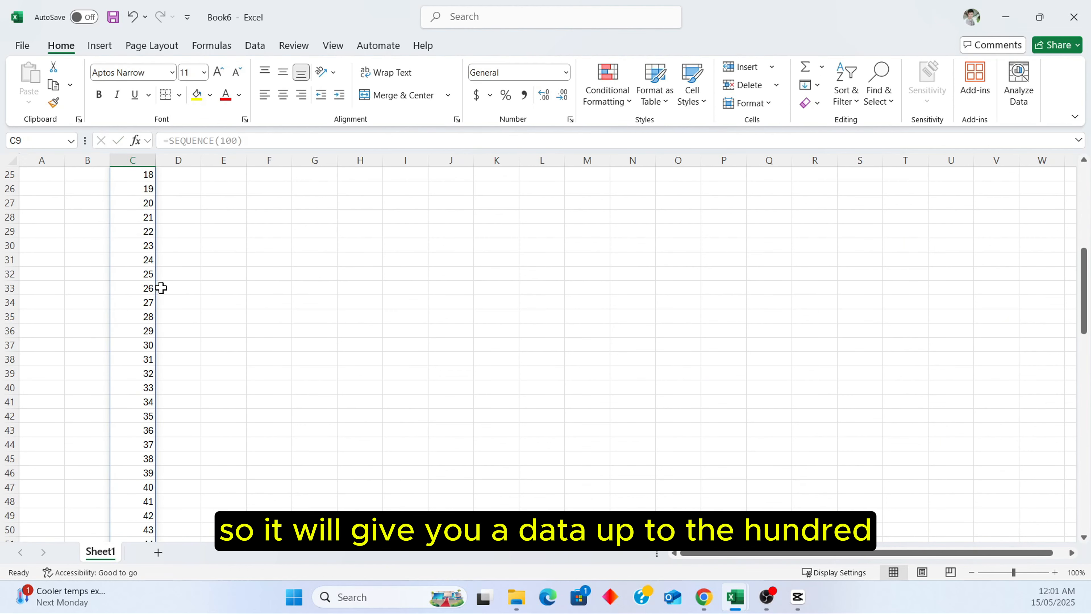
scroll(161, 287, down, 11)
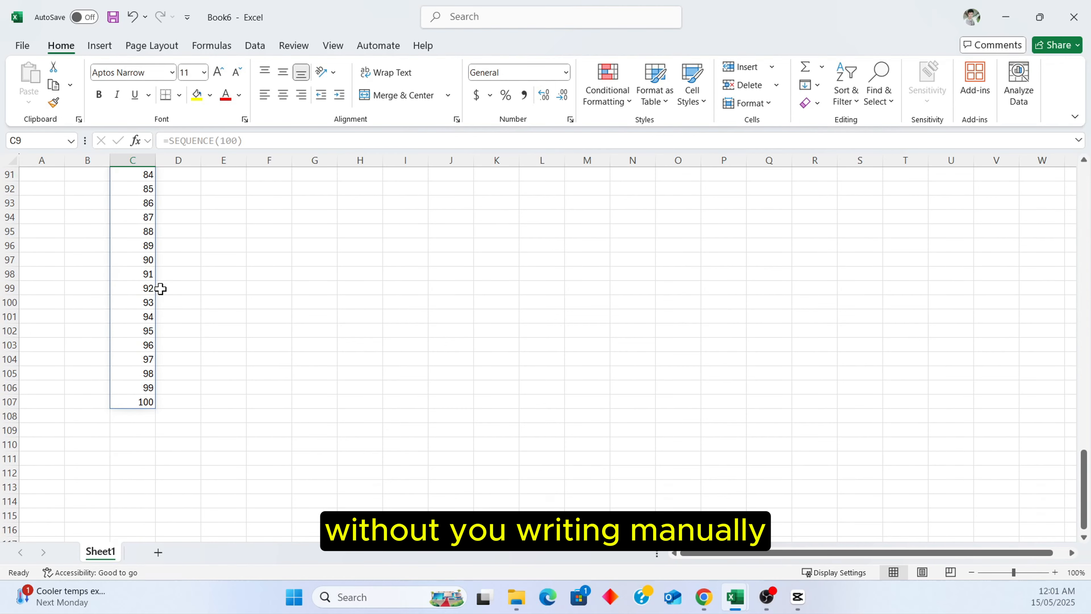
scroll(160, 287, up, 20)
scroll(160, 287, up, 9)
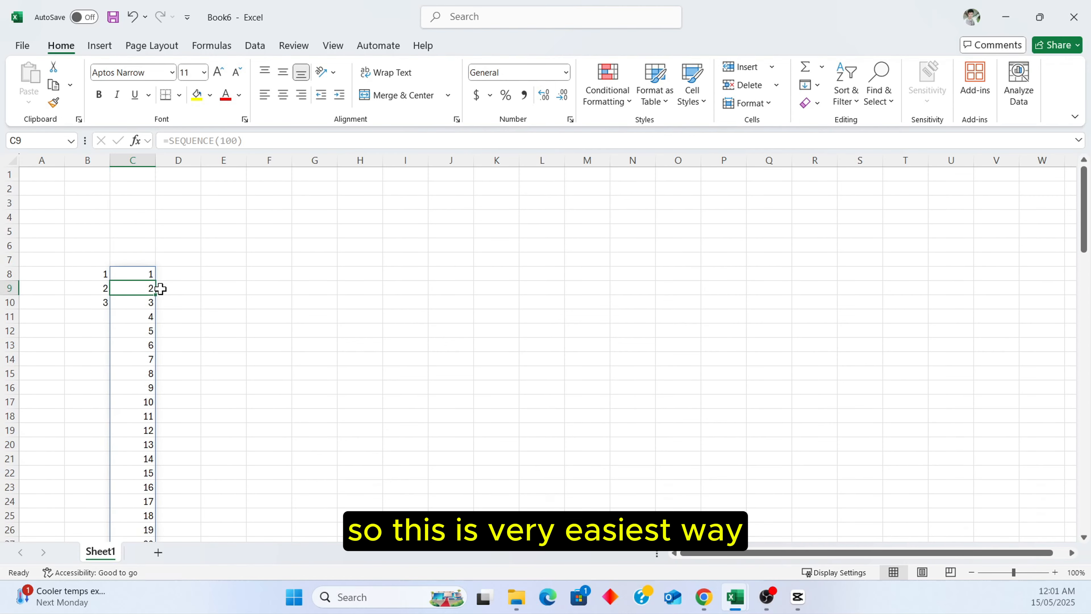
Enter the =NOW() formula in cell E8 to show the current date and time.
click(205, 274)
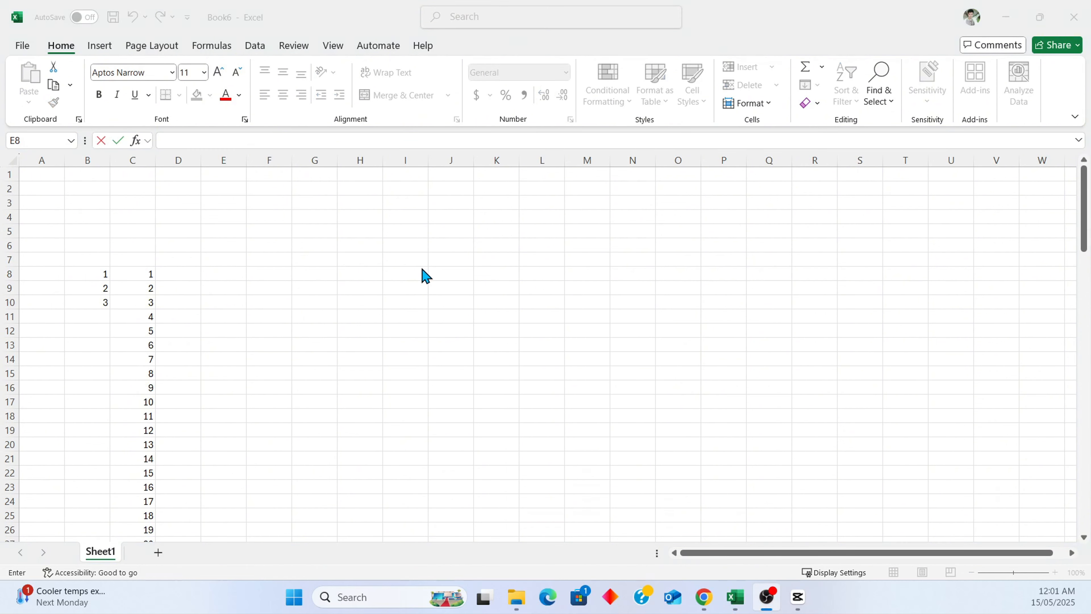
click(208, 272)
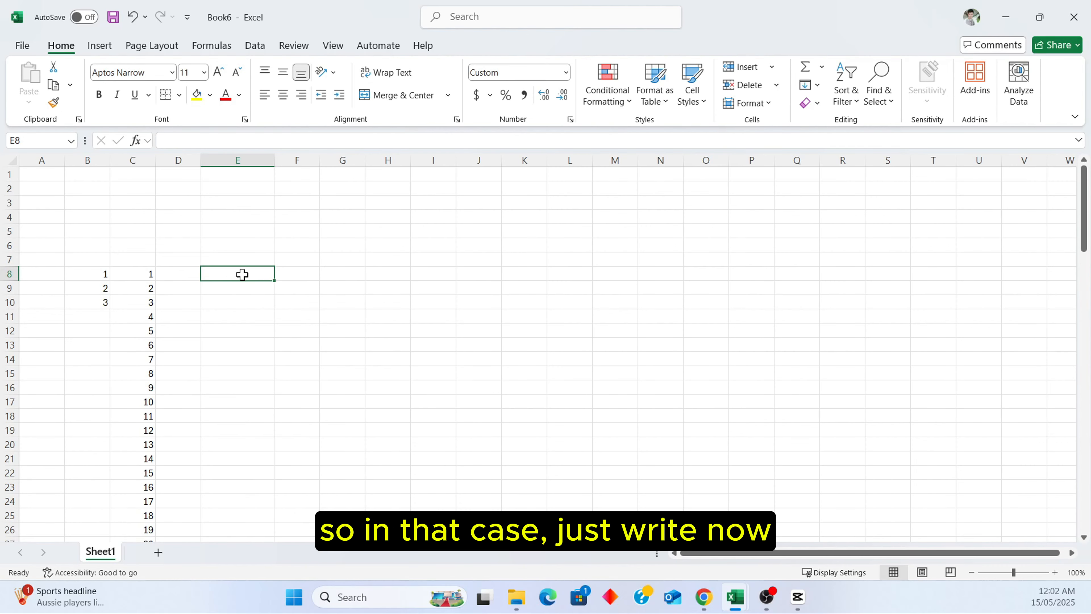
text(=)
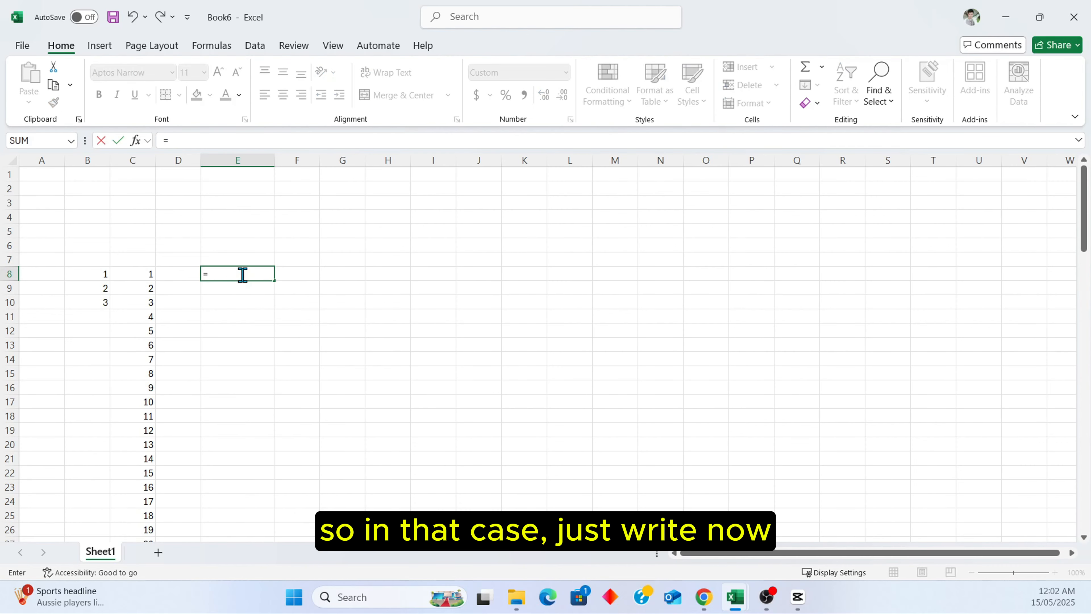
text(now)
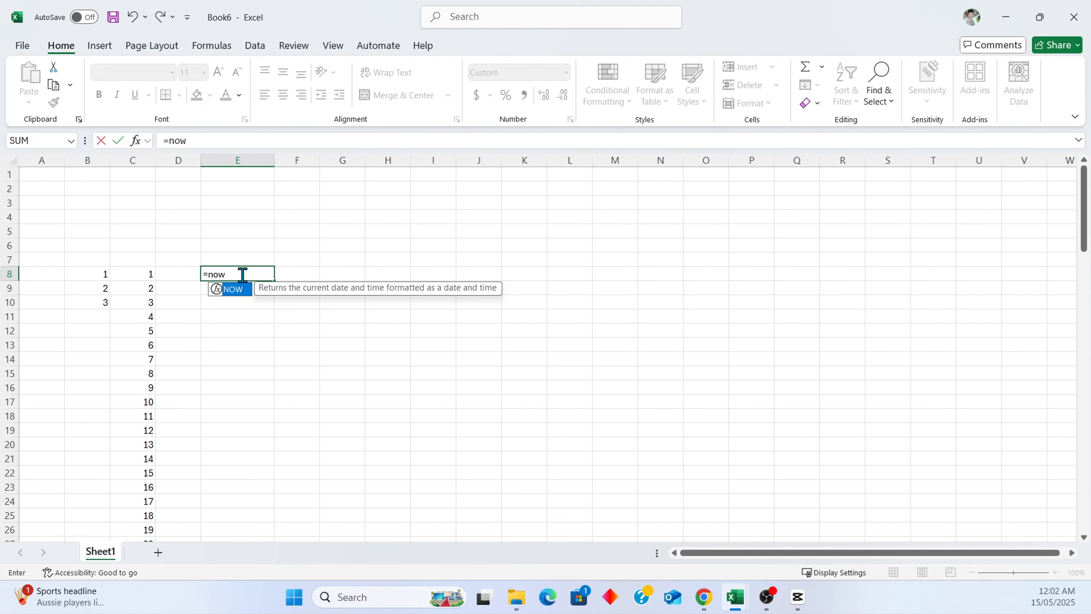
key(Tab)
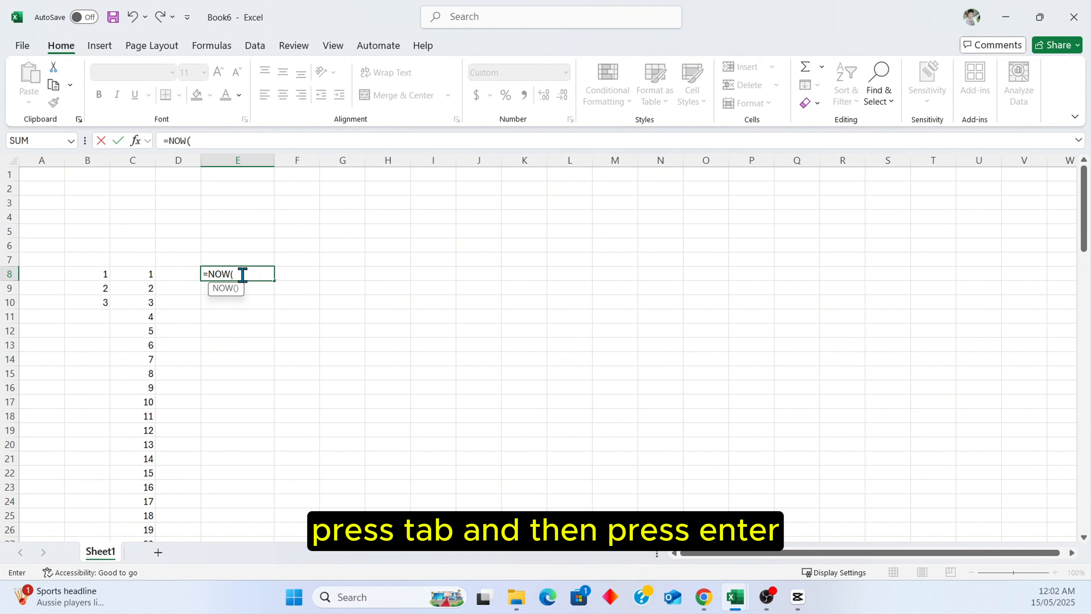
key(Return)
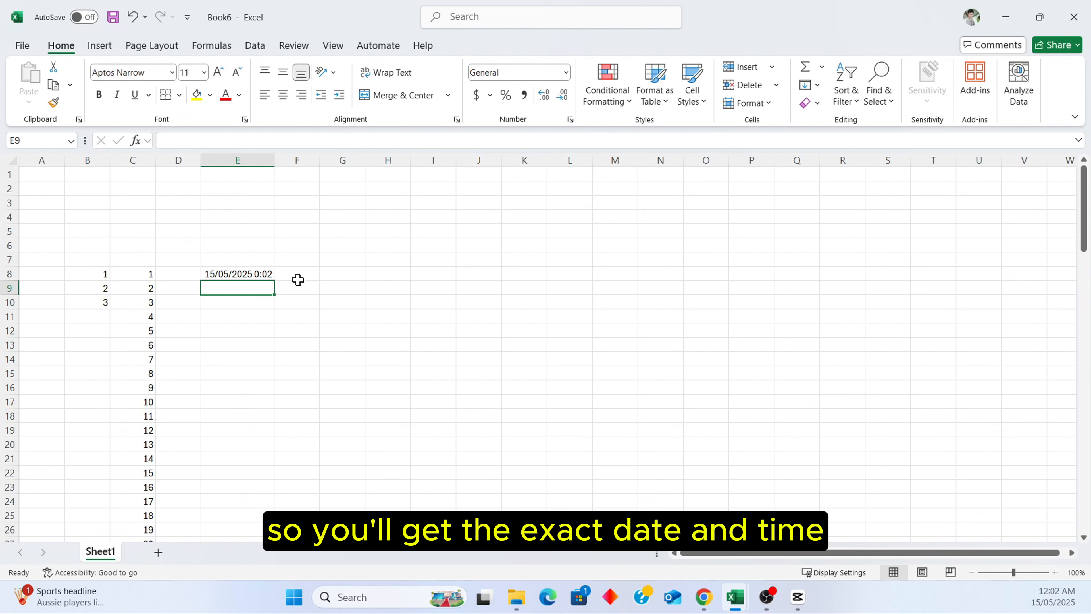
Switch to the Book5 workbook and inspect the diagonal Country/Number header in cell A1.
click(267, 275)
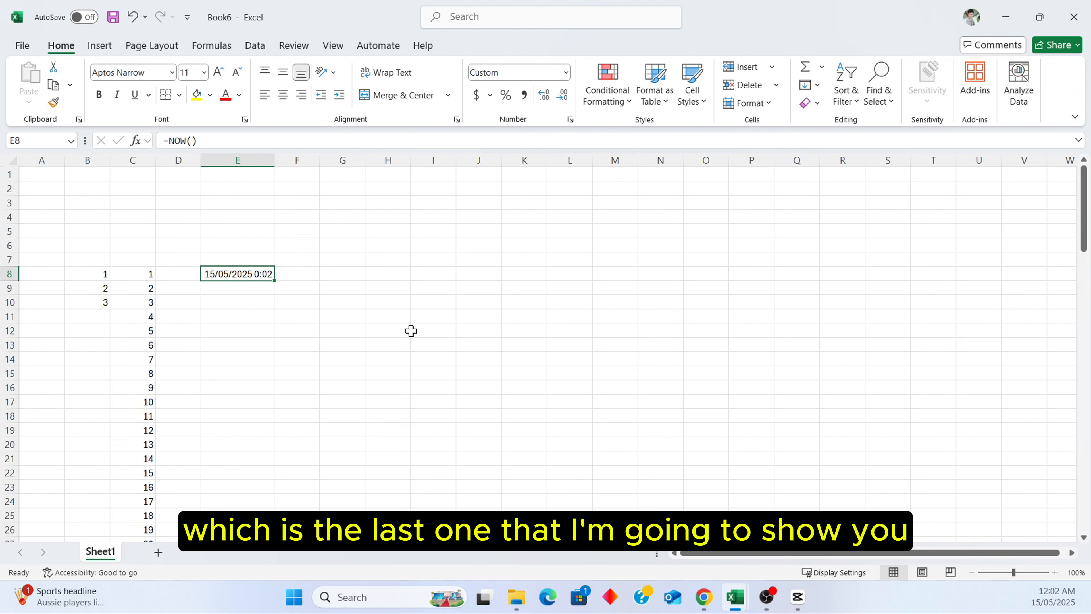
mouse_move(745, 597)
click(645, 493)
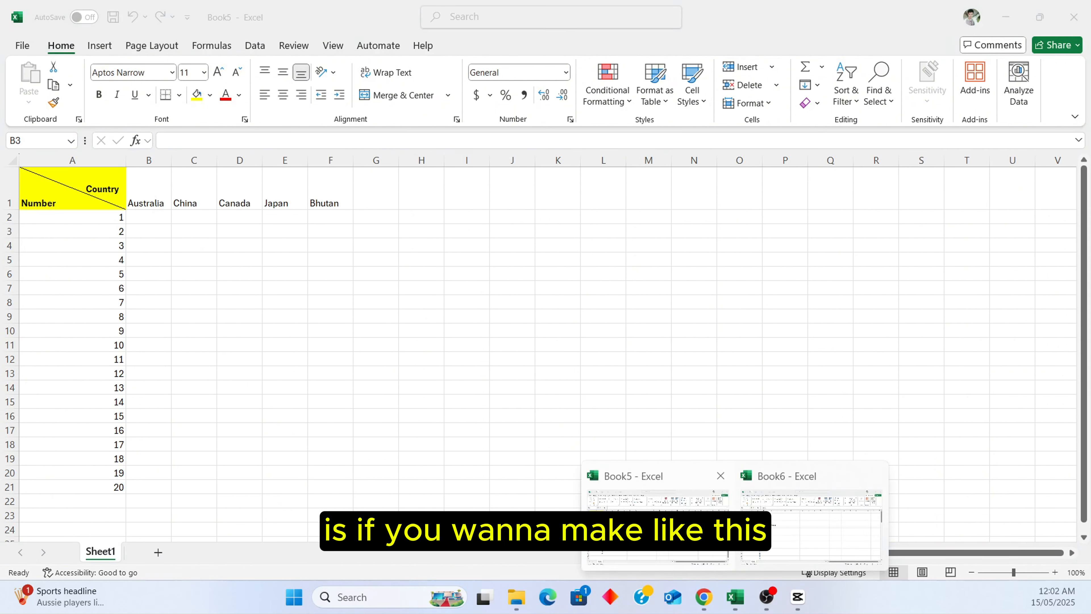
click(60, 200)
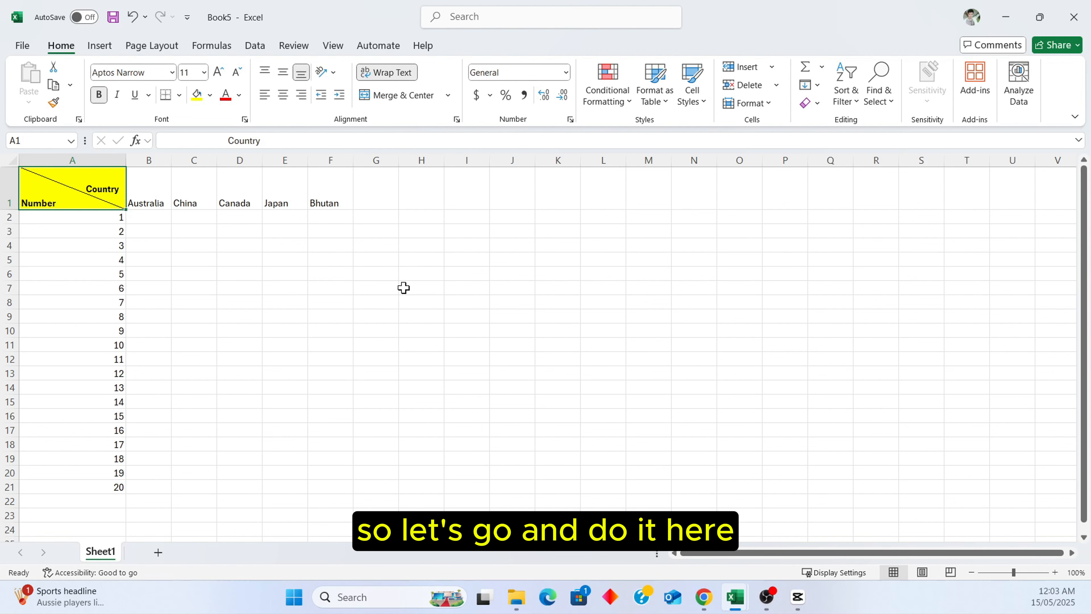
Give cell H7 an outline border plus a downward diagonal border through Format Cells.
click(414, 289)
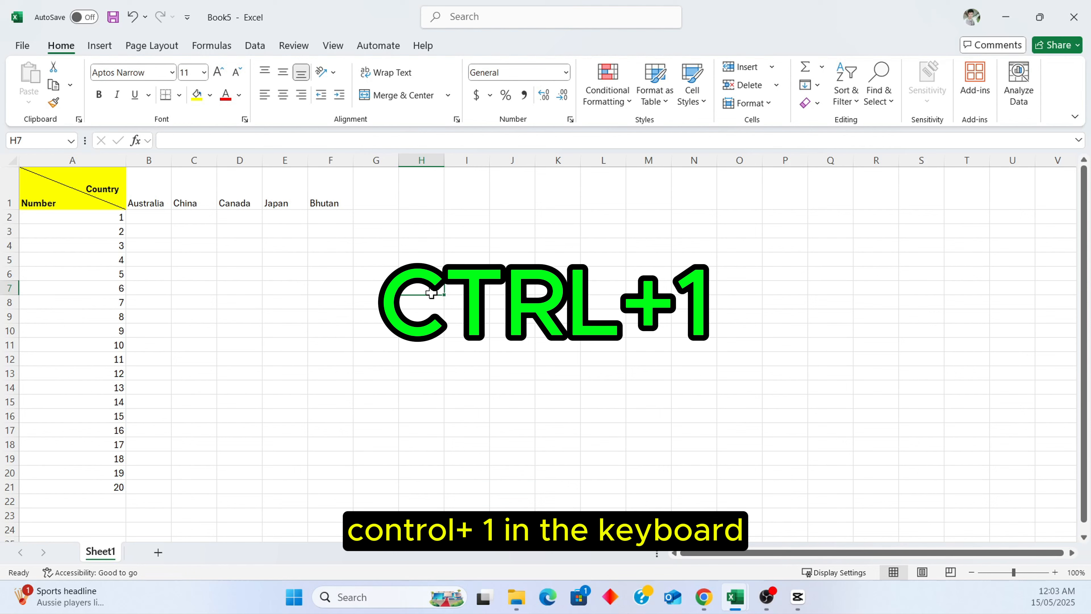
key(ctrl+1)
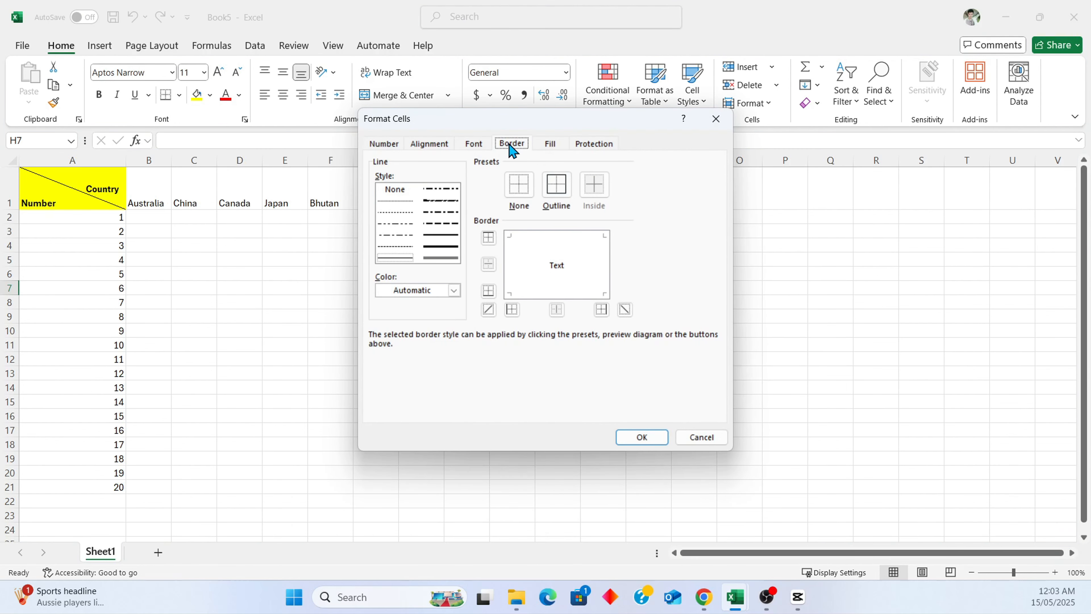
click(559, 200)
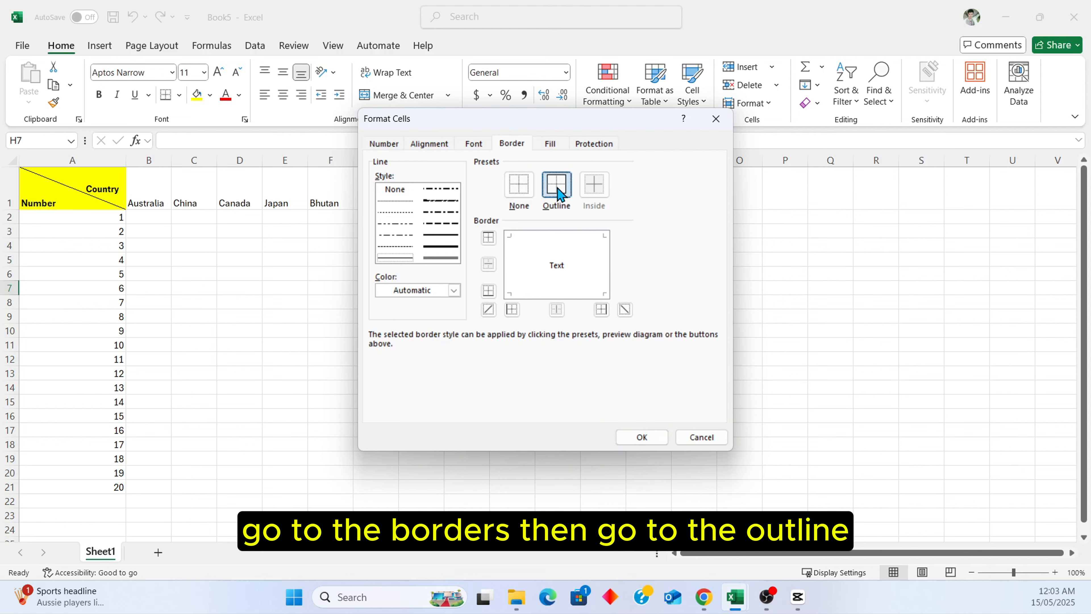
click(625, 310)
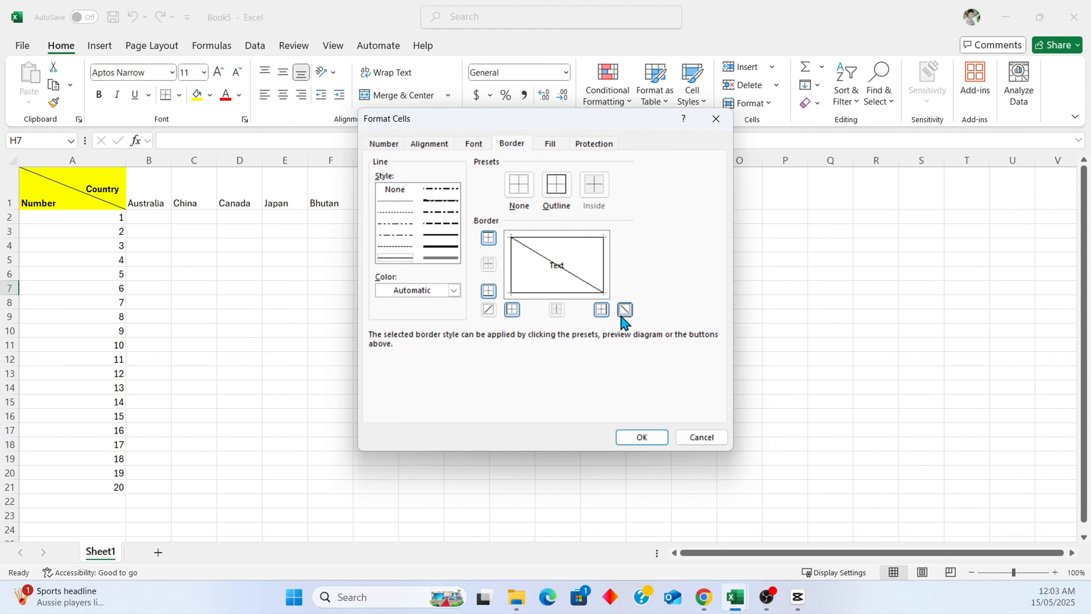
click(635, 438)
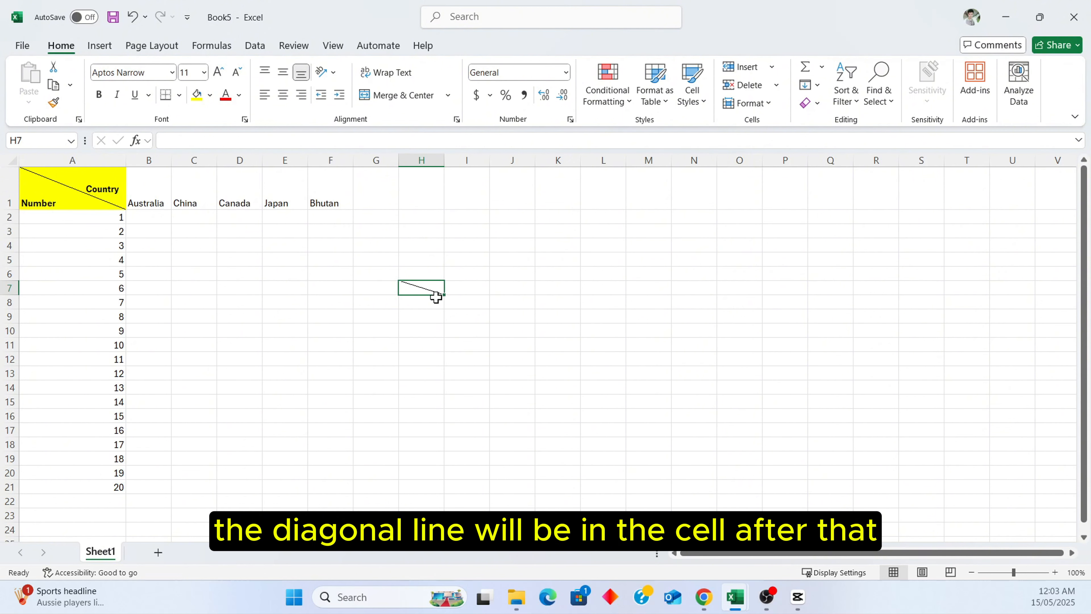
Enter Country and Number on two separate lines in cell H7.
double_click(421, 288)
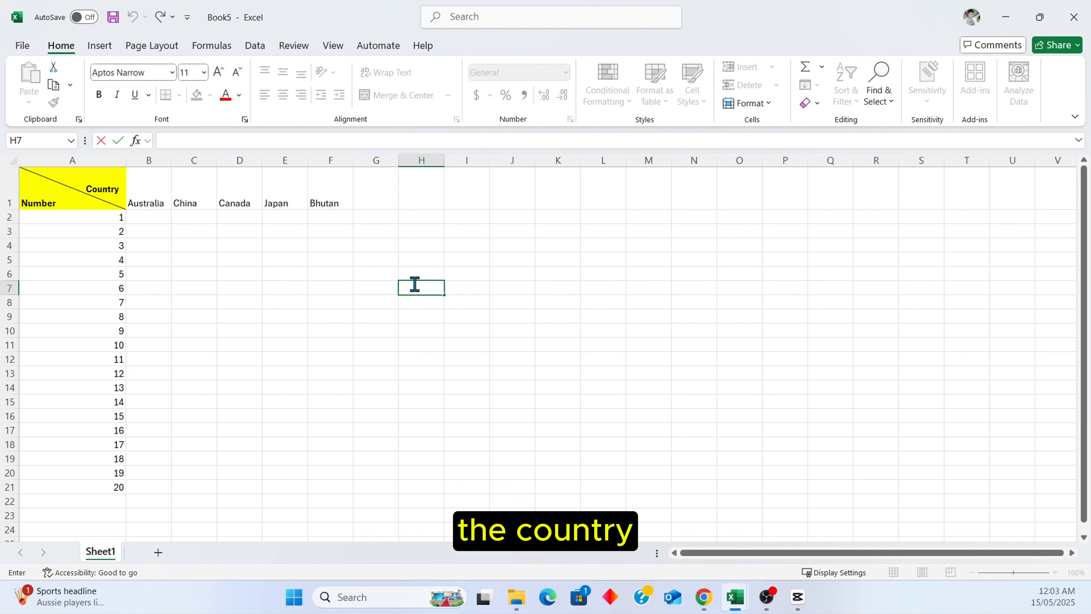
text(Country)
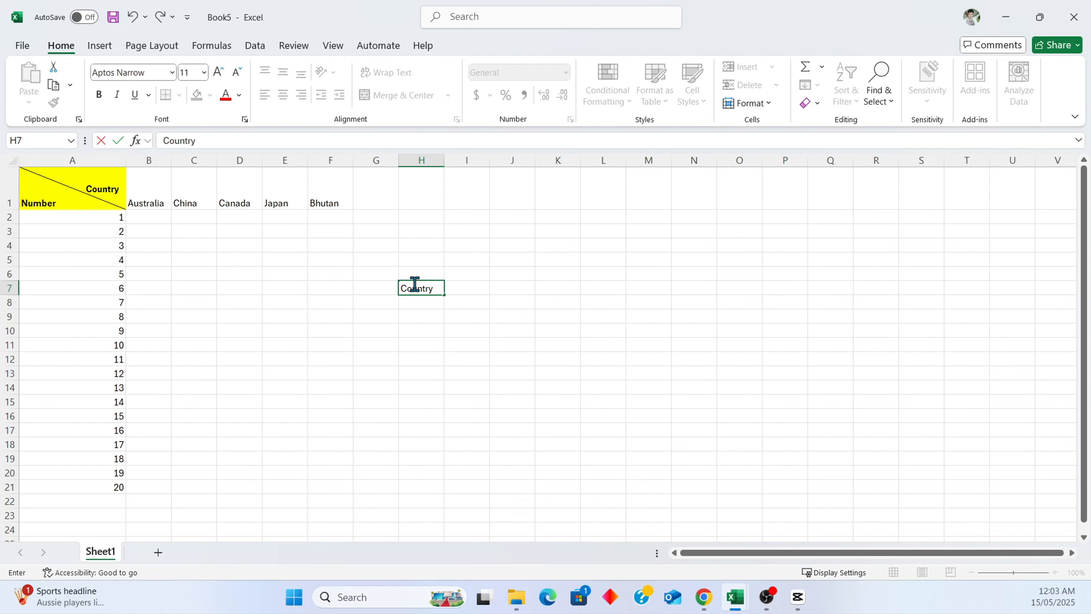
key(alt+Return)
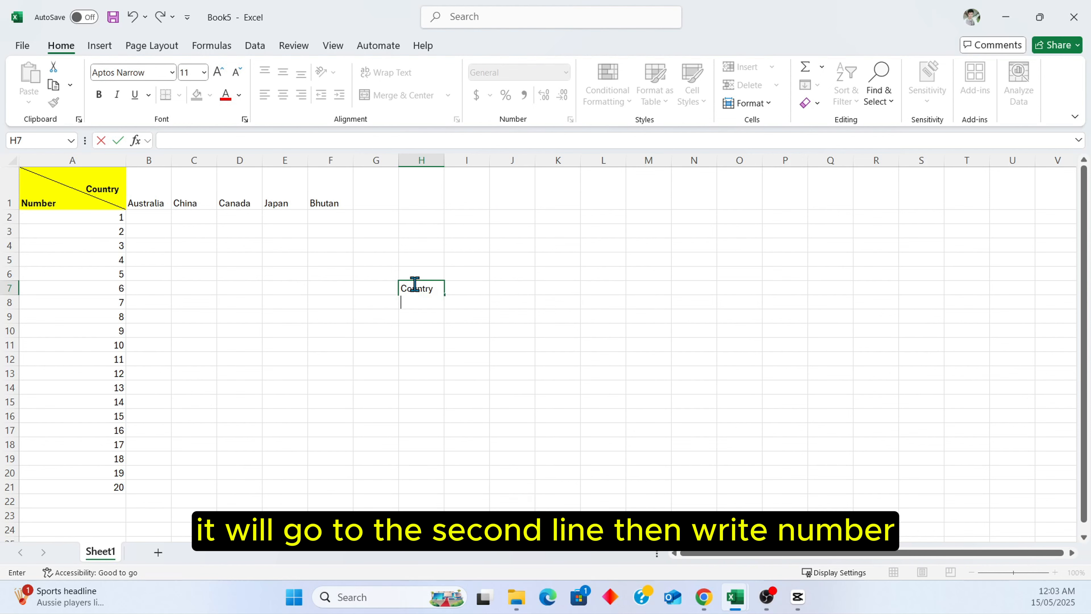
text(Number)
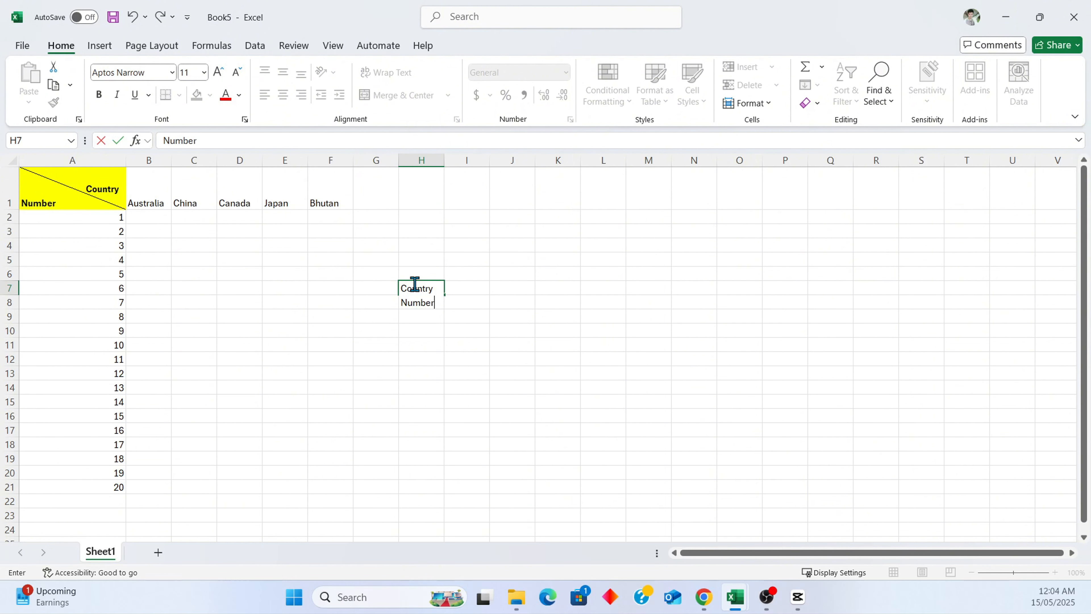
key(Return)
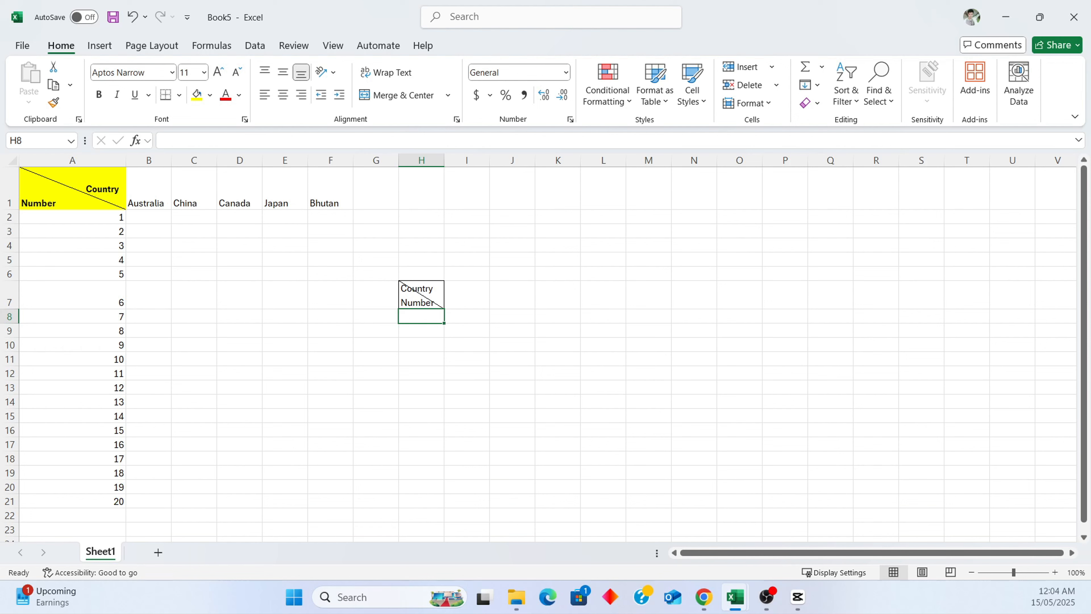
Edit cell H7 to add leading spaces before Country so it sits right of the diagonal.
key(alt+Tab)
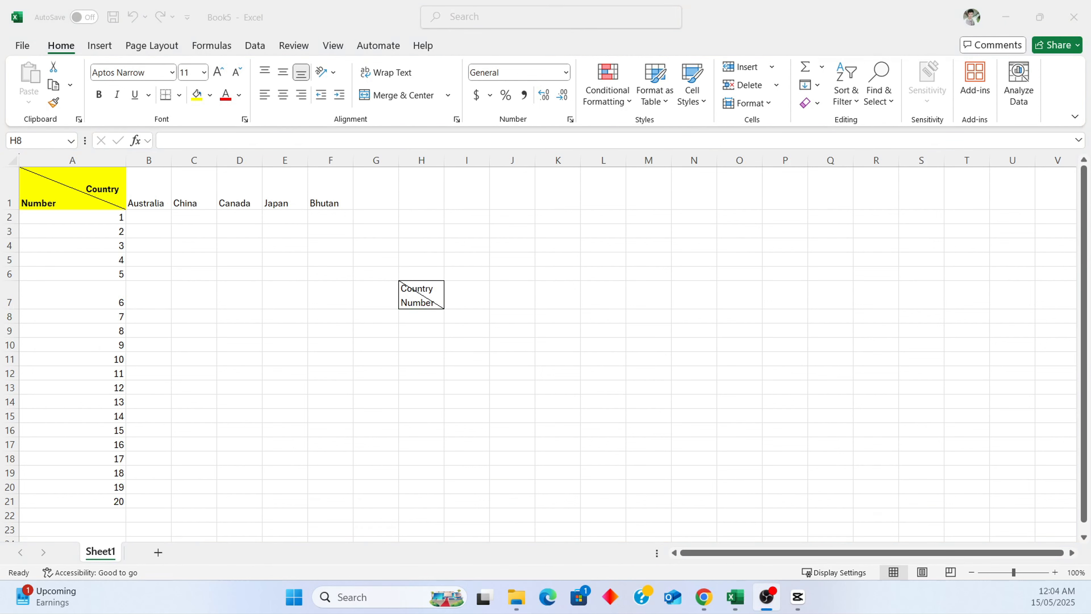
click(416, 297)
double_click(405, 288)
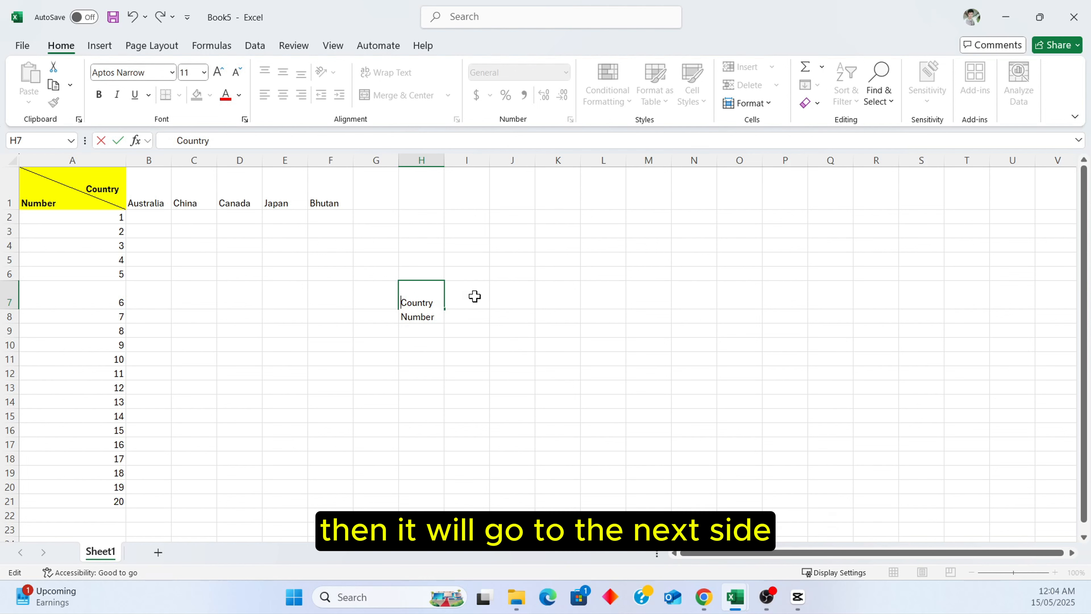
click(465, 295)
click(424, 301)
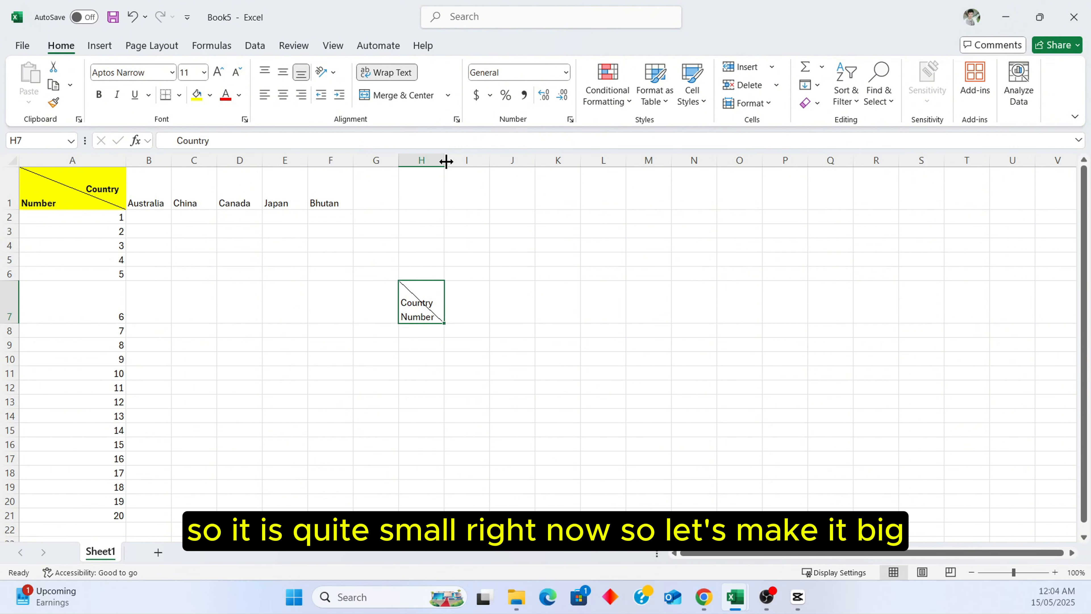
Widen column H and add more leading spaces before Country in cell H7.
drag(444, 160, 505, 158)
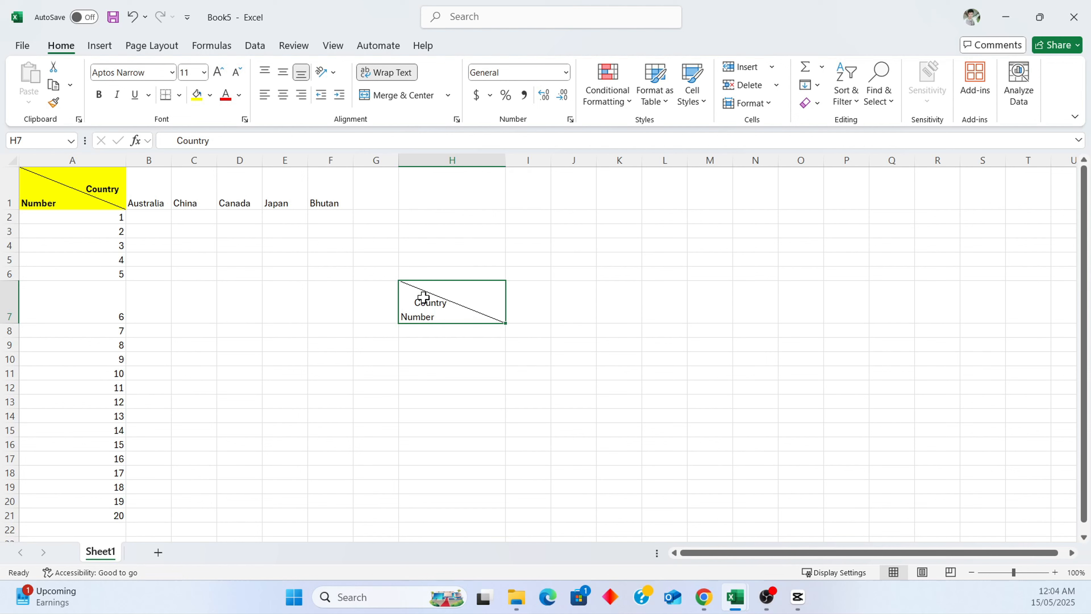
double_click(413, 301)
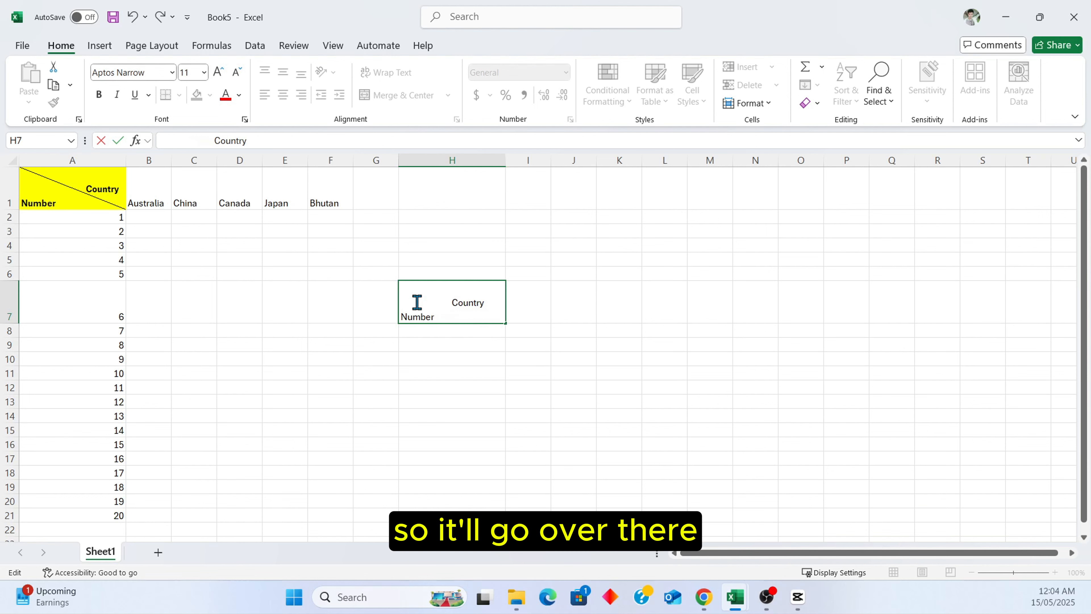
click(535, 302)
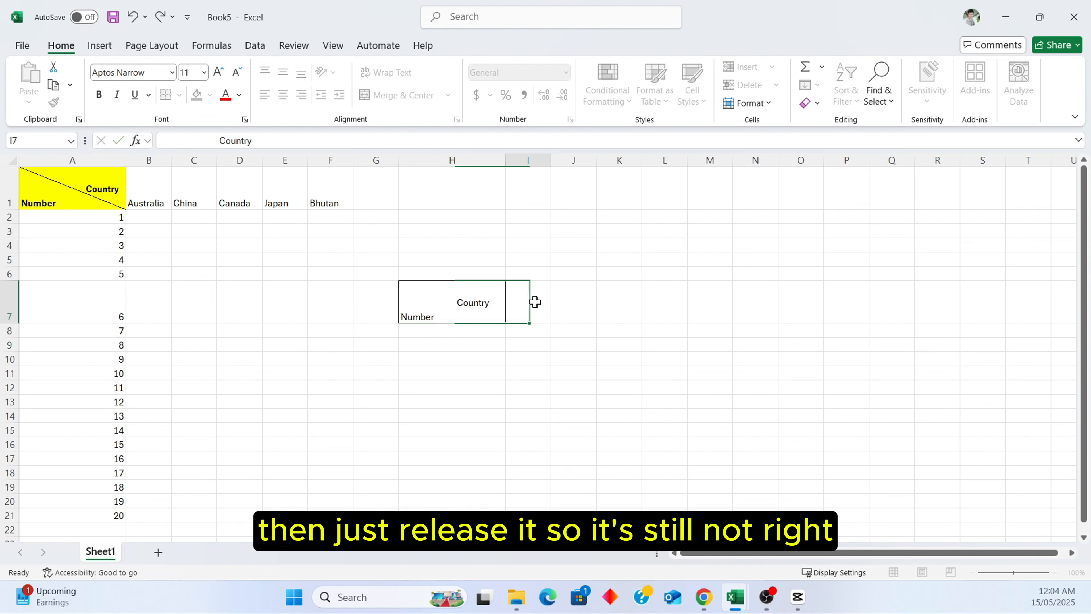
double_click(454, 306)
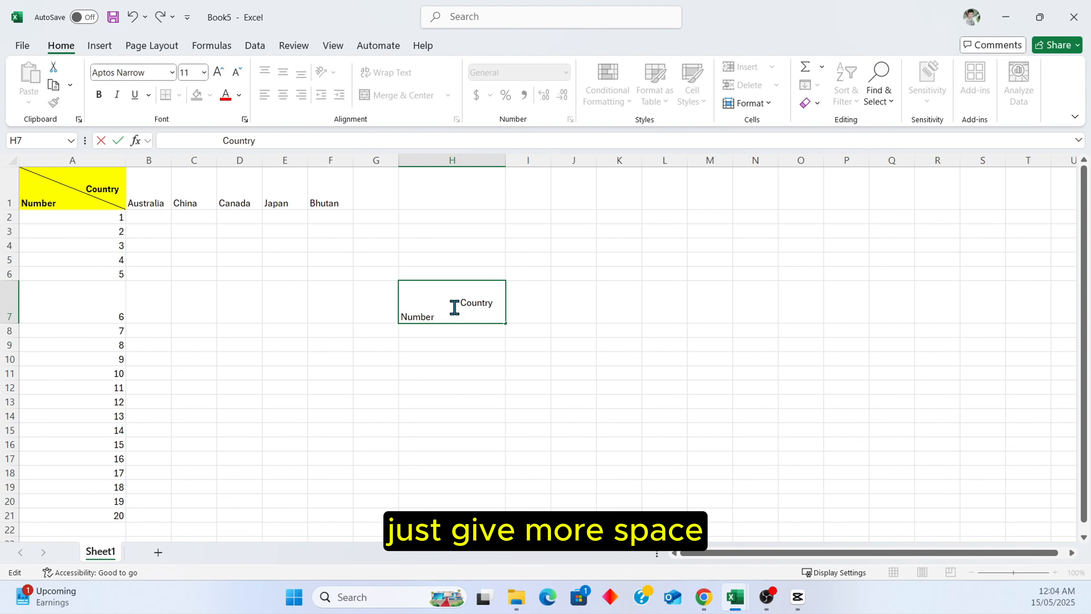
click(529, 288)
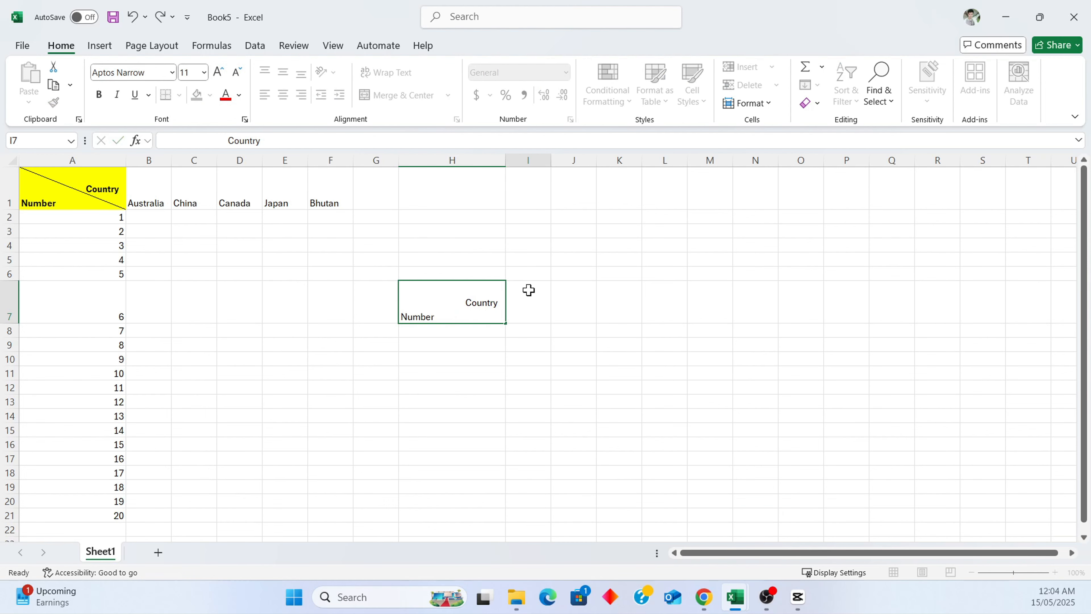
Make cell H7 bold and fill it yellow.
click(473, 308)
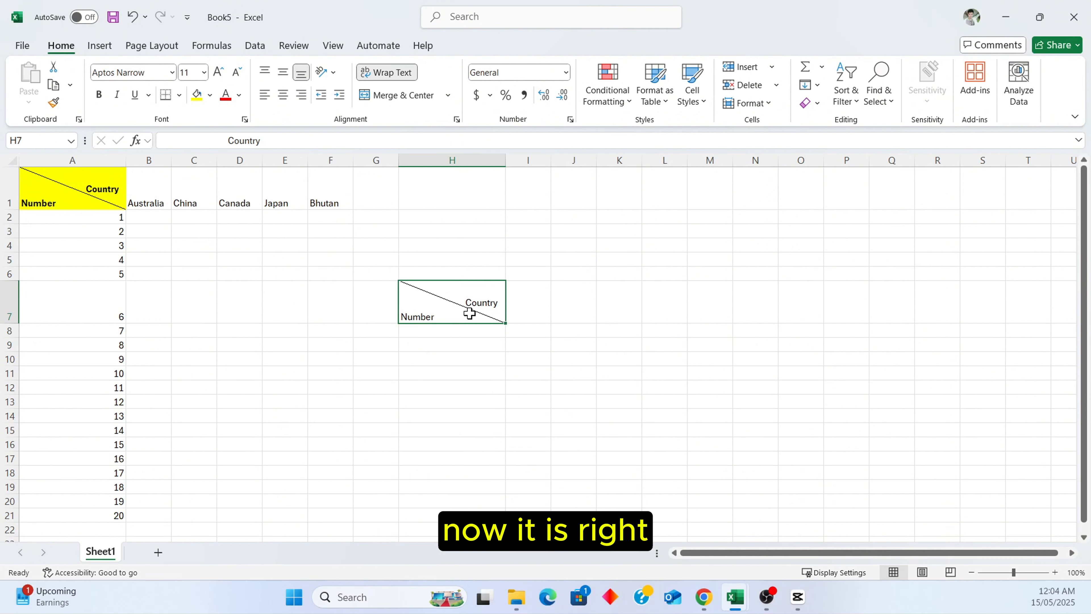
click(99, 95)
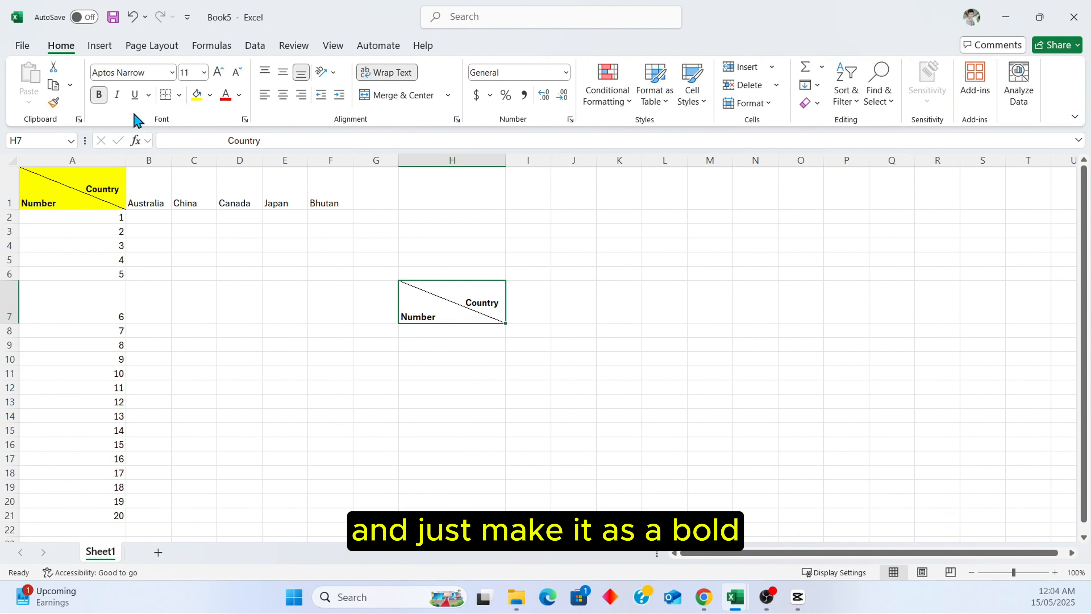
click(197, 97)
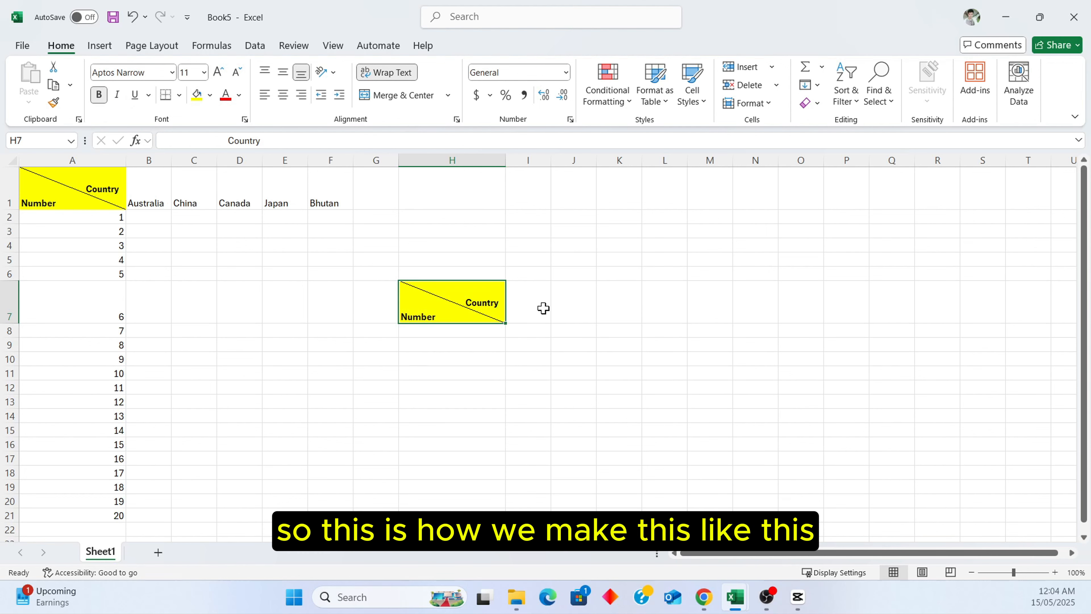